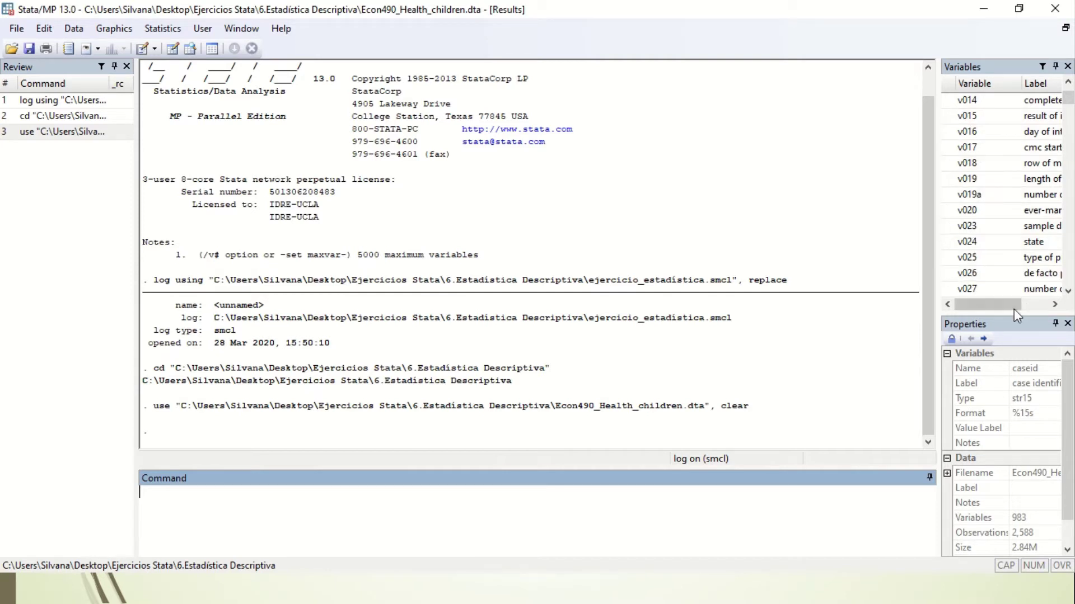
# Run the describe command on the whole dataset and review the start of the variable listing
pyautogui.moveTo(1005, 304); pyautogui.dragTo(981, 303)
pyautogui.write('describe')
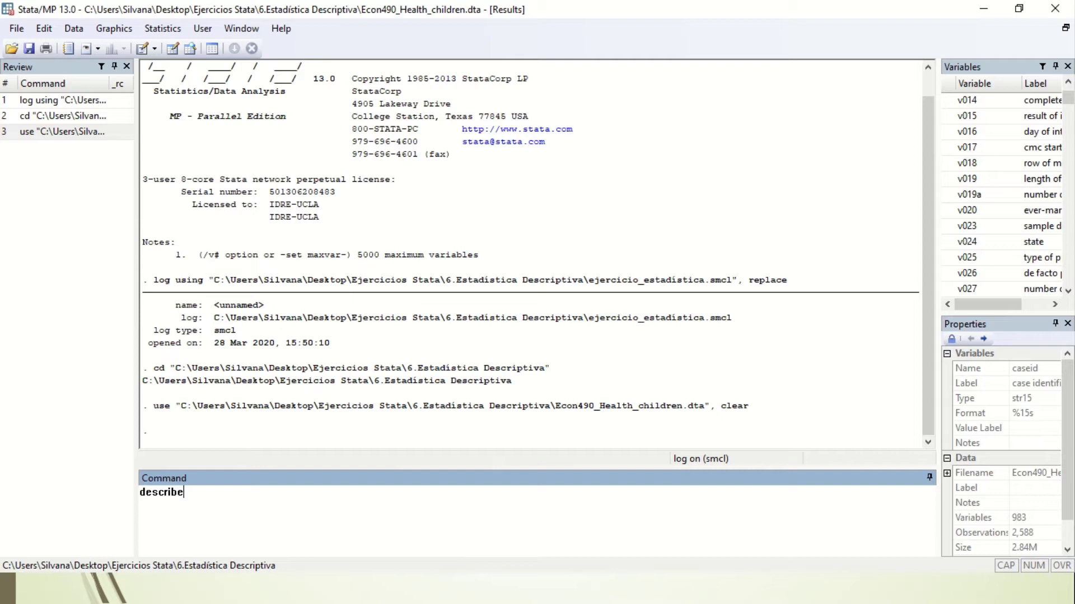
pyautogui.press('Return')
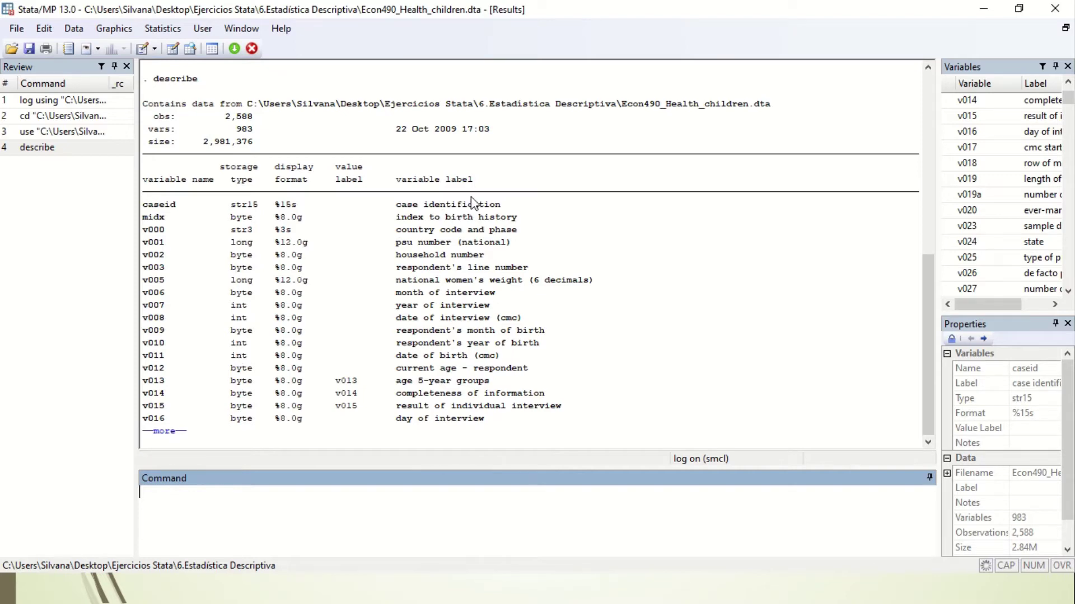
pyautogui.scroll(2, 511, 278)
pyautogui.scroll(-2, 512, 279)
pyautogui.scroll(2, 506, 282)
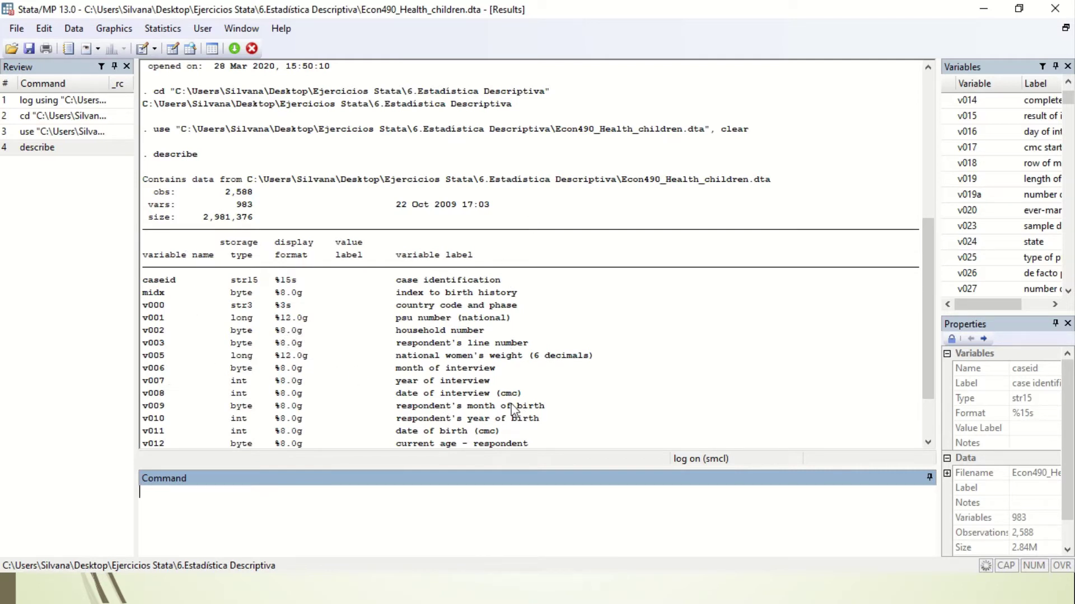
pyautogui.scroll(-1, 535, 395)
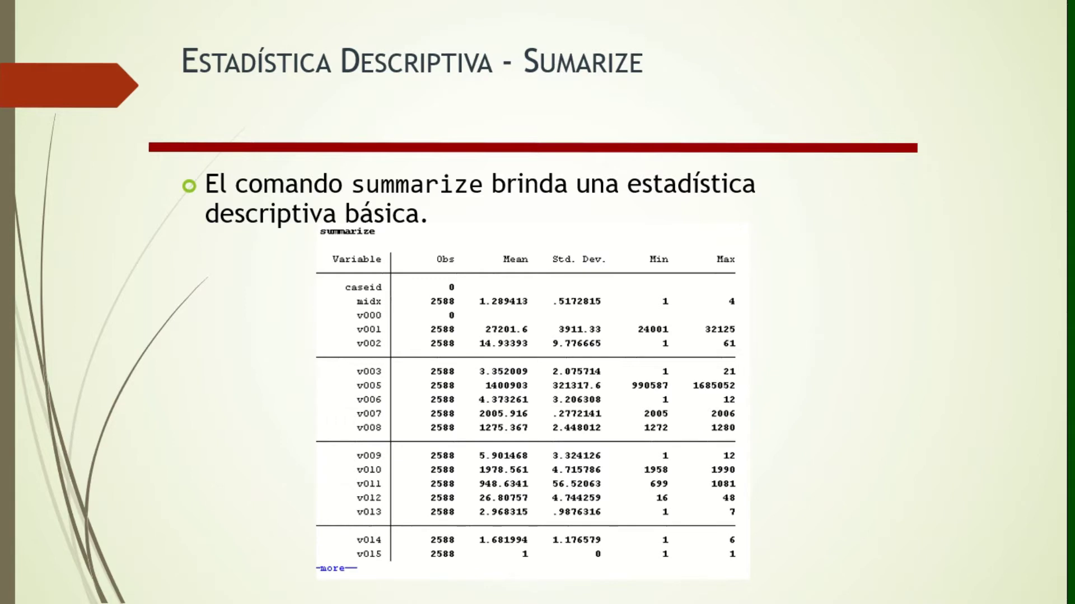
# Switch to Stata and run the summarize command for all variables
pyautogui.hotkey('alt', 'Tab')
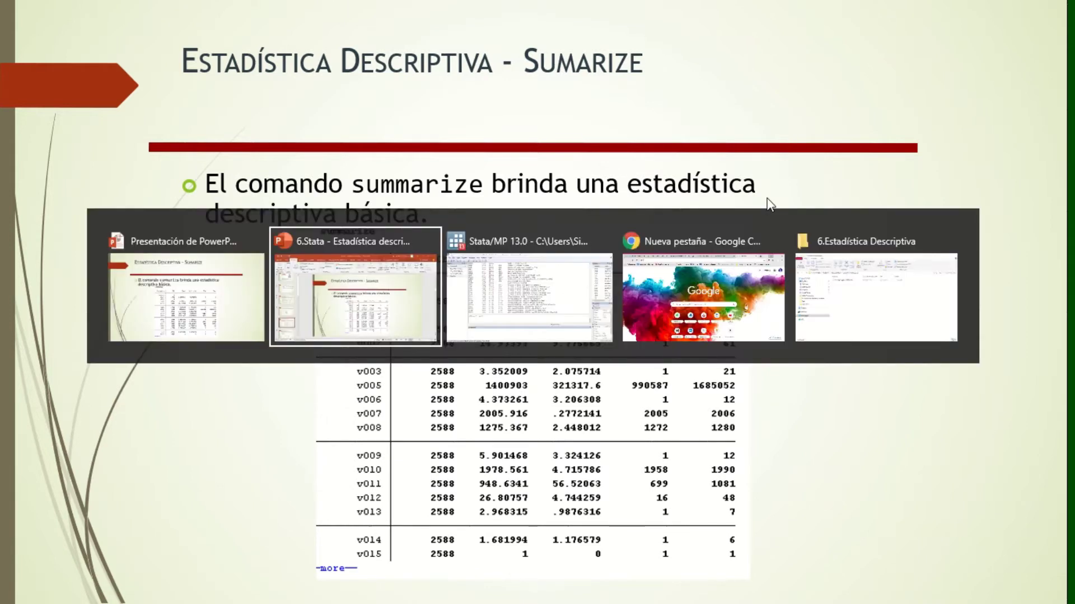
pyautogui.write('s')
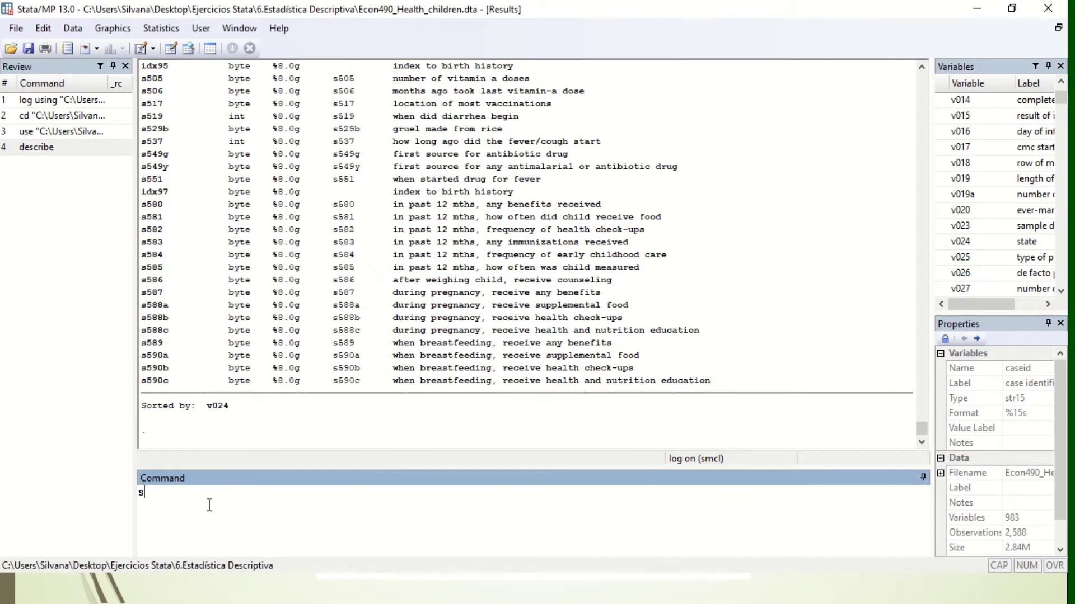
pyautogui.write('ummarize')
pyautogui.press('Return')
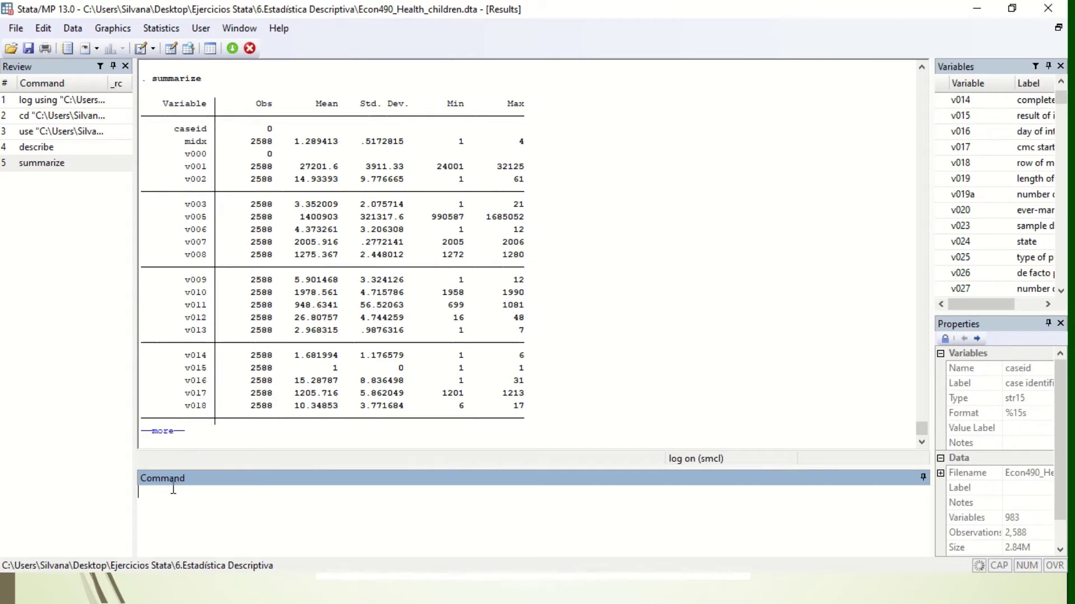
# Page through the summary statistics until the end of the variable list
pyautogui.click(165, 432)
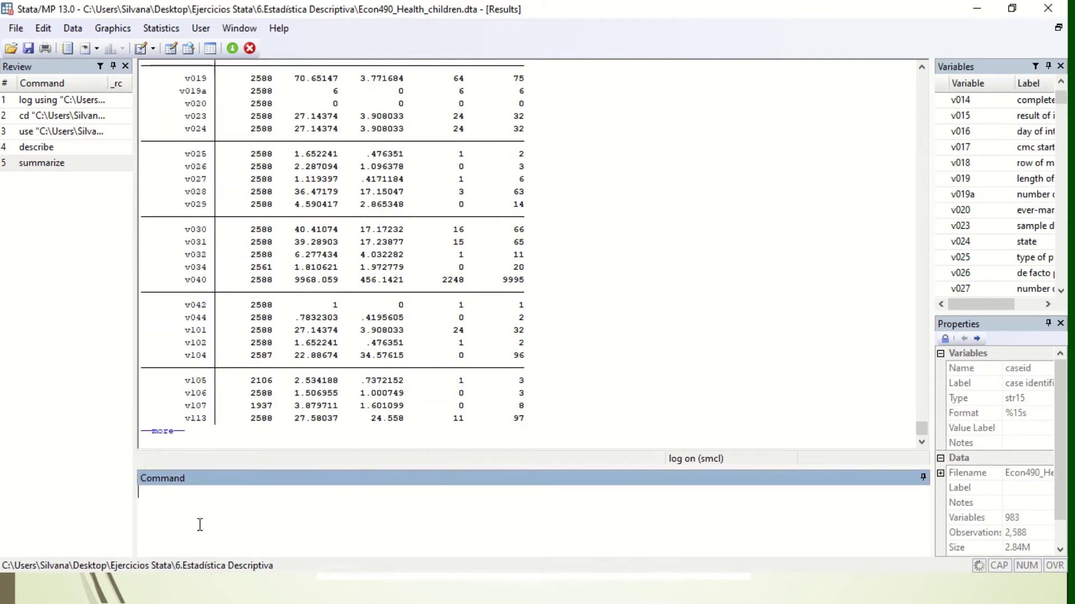
pyautogui.click(163, 436)
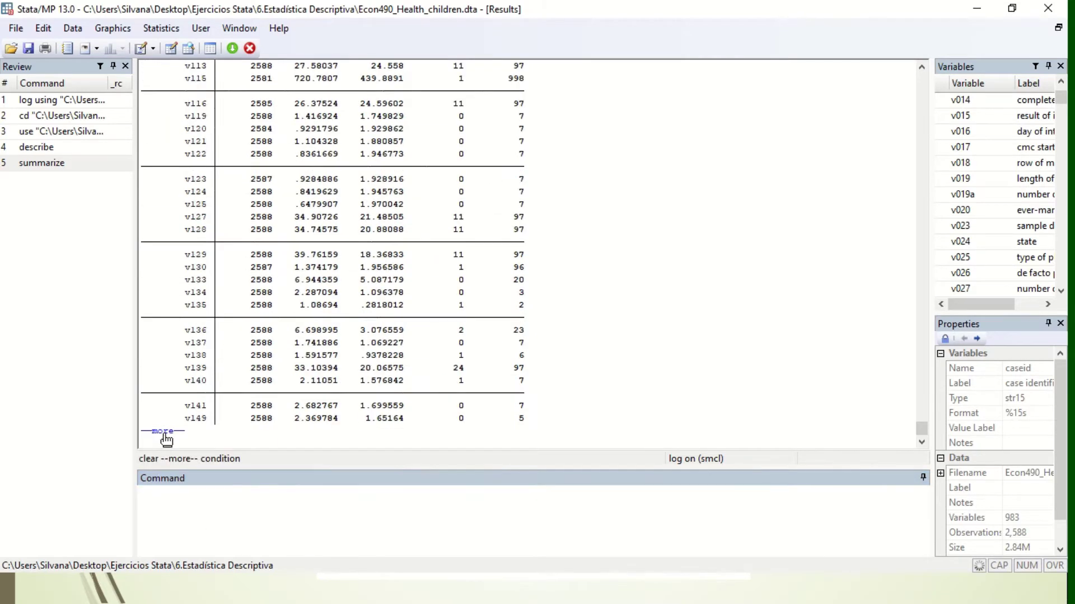
pyautogui.click(167, 438)
pyautogui.click(167, 434)
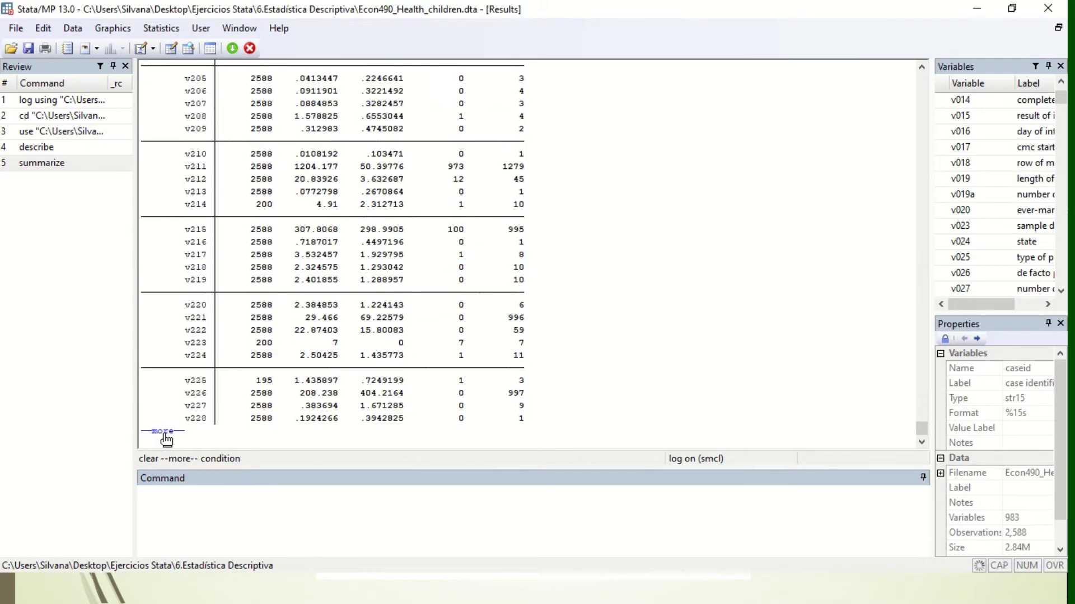
pyautogui.click(166, 433)
pyautogui.click(166, 433)
pyautogui.click(166, 434)
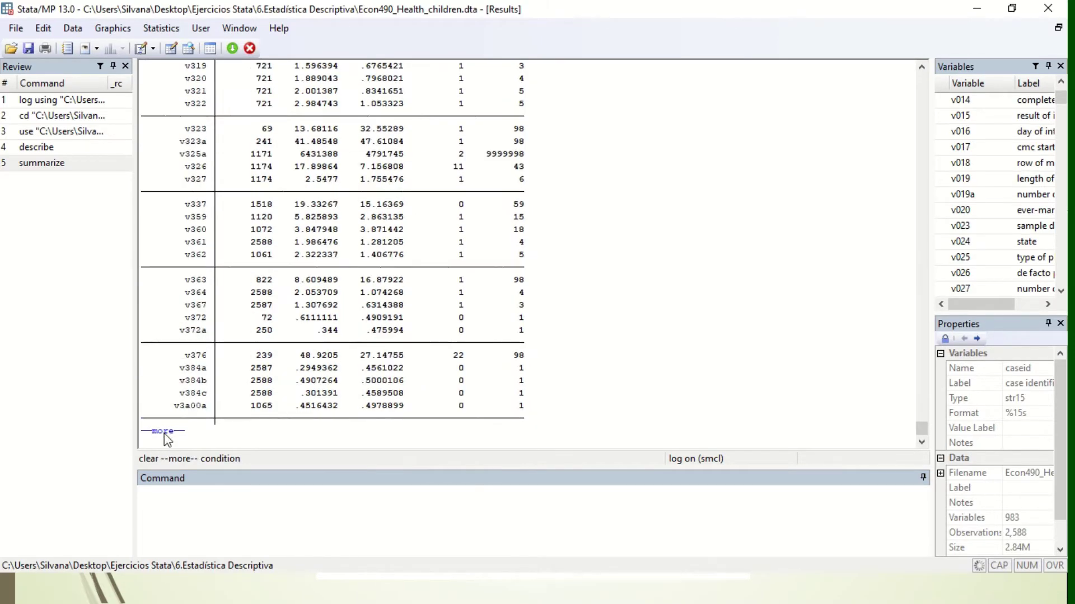
pyautogui.click(166, 435)
pyautogui.click(185, 530)
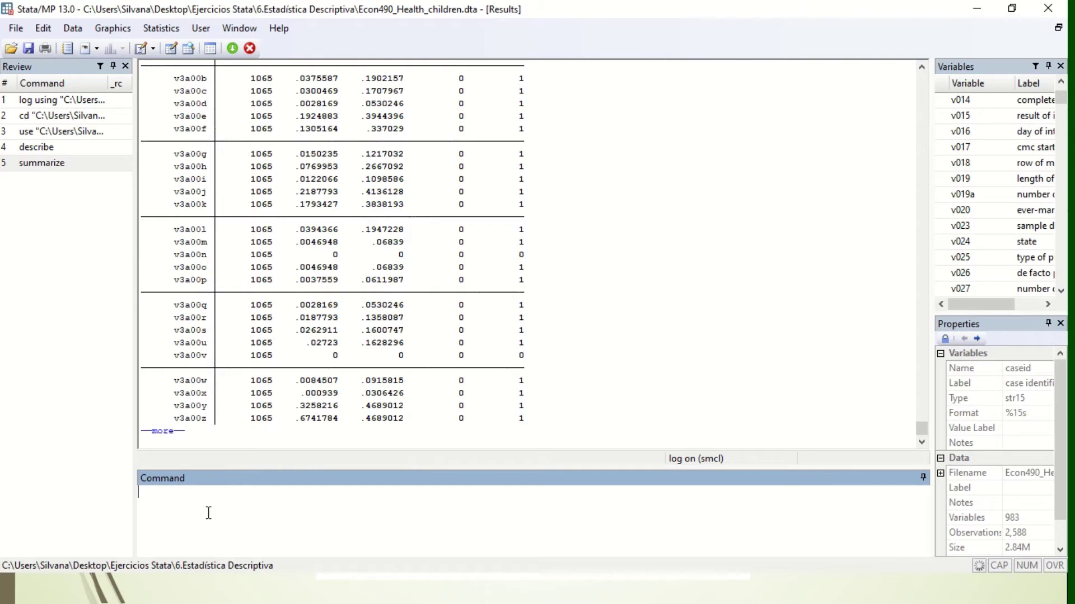
pyautogui.press('space')
pyautogui.press('space')
pyautogui.press('space')
pyautogui.press('space')
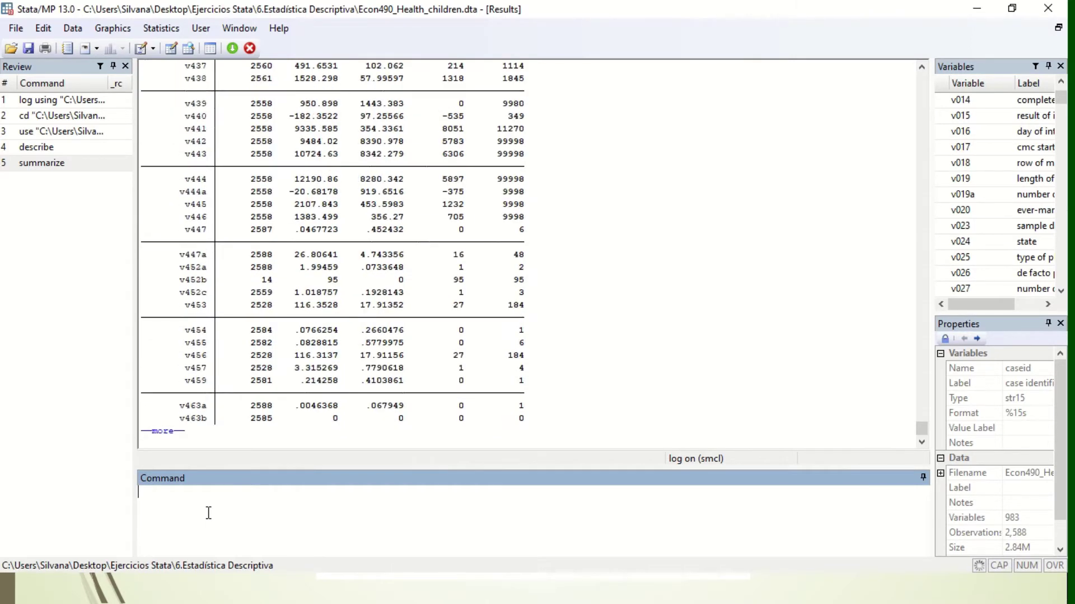
pyautogui.press('space')
pyautogui.press('space')
pyautogui.press('space')
pyautogui.press('space')
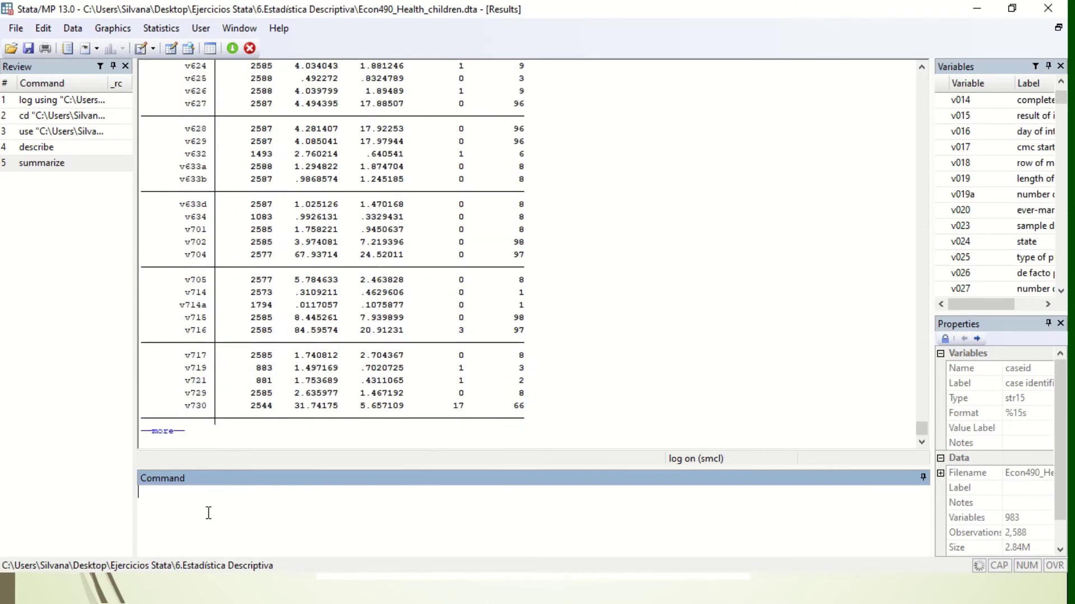
pyautogui.press('space')
pyautogui.press('space')
pyautogui.press('space')
pyautogui.press('space')
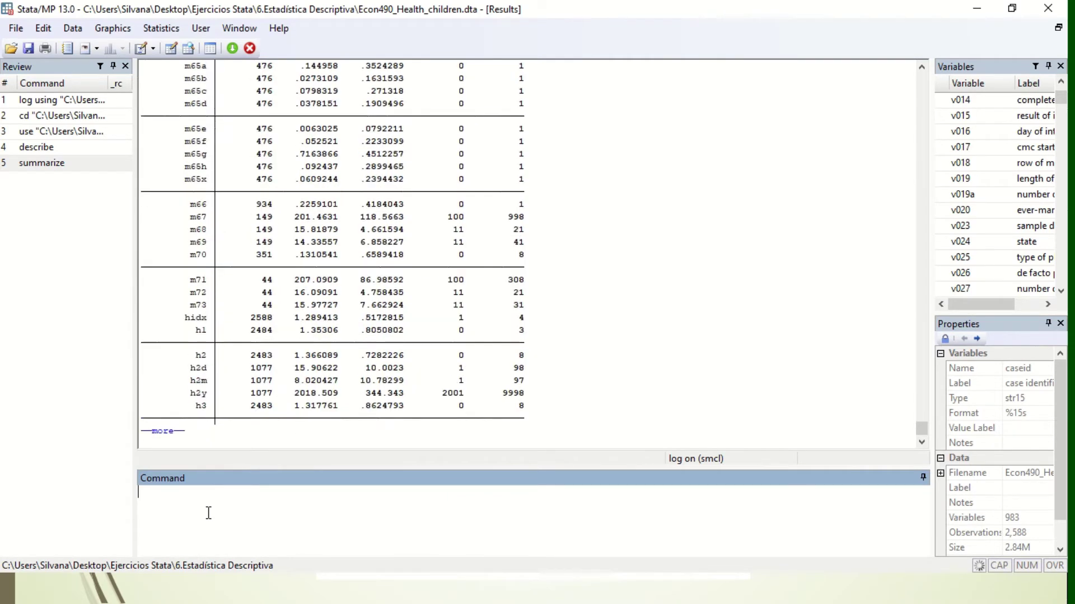
pyautogui.press('space')
pyautogui.press('space')
pyautogui.press('space')
pyautogui.press('space')
# Create a frequency table of the state variable with the command "tab v024"
pyautogui.write('ttt')
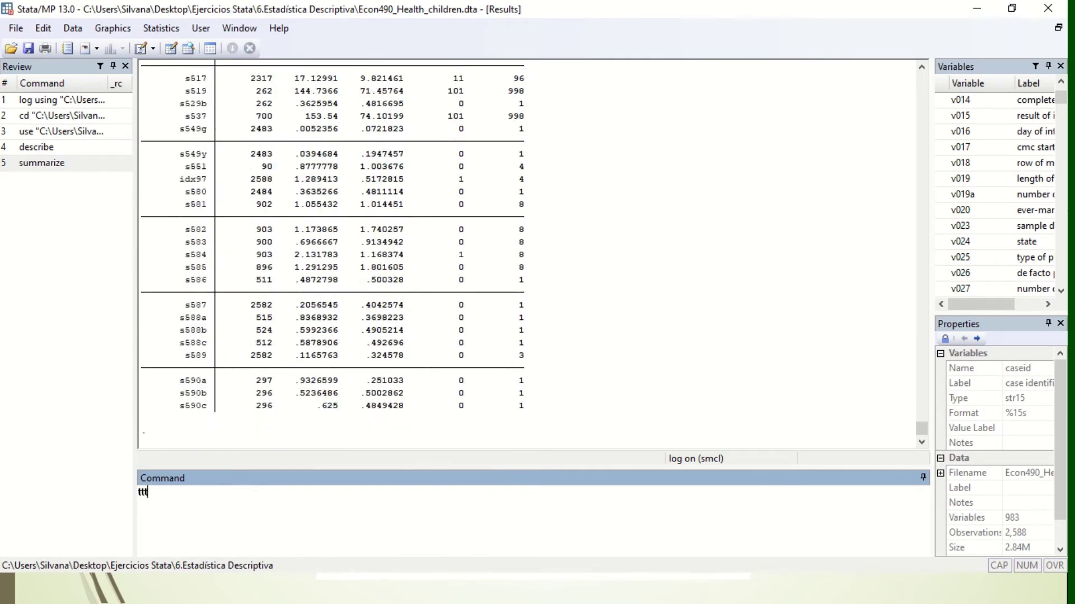
pyautogui.press('BackSpace')
pyautogui.press('BackSpace')
pyautogui.press('BackSpace')
pyautogui.write('tab')
pyautogui.write('v024')
pyautogui.press('Return')
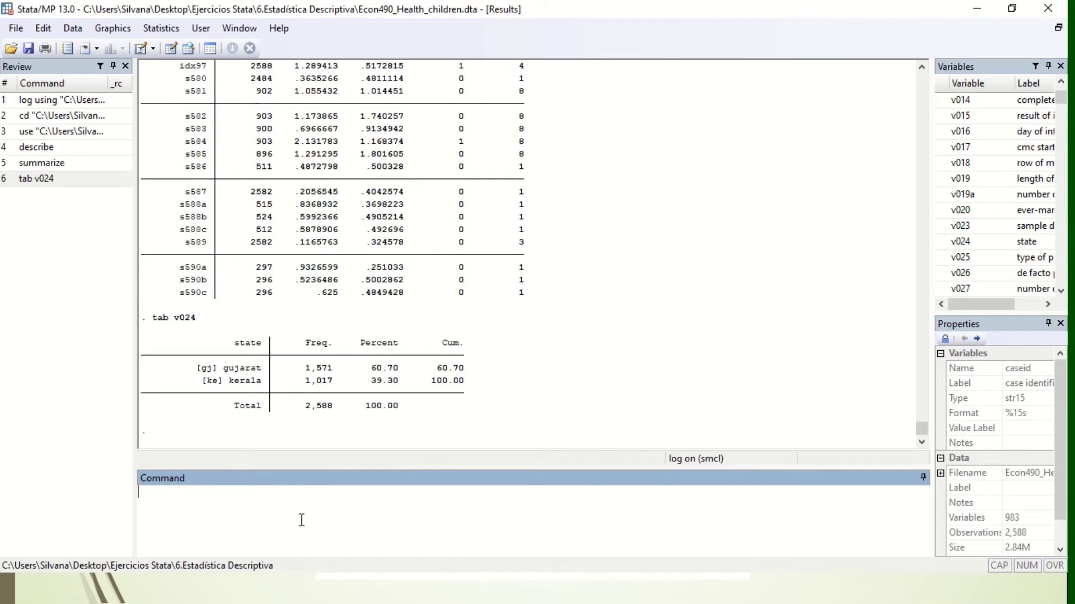
# Check the variable labels and create a frequency table of type of residence with the command "tab v025"
pyautogui.write('ab')
pyautogui.click(1048, 304)
pyautogui.click(1046, 305)
pyautogui.click(1046, 305)
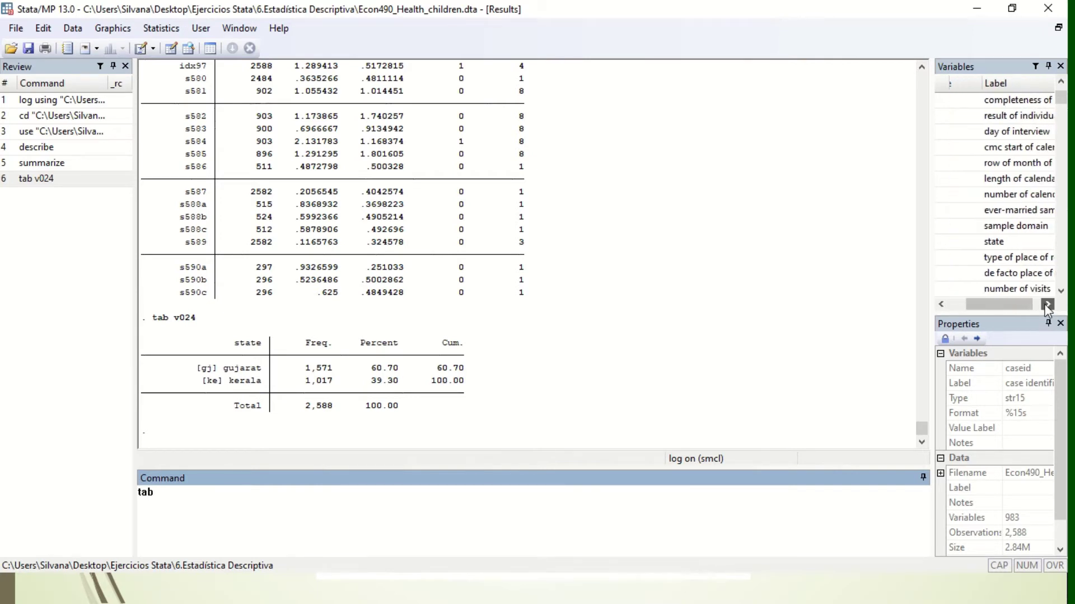
pyautogui.click(1046, 305)
pyautogui.click(1046, 305)
pyautogui.click(962, 311)
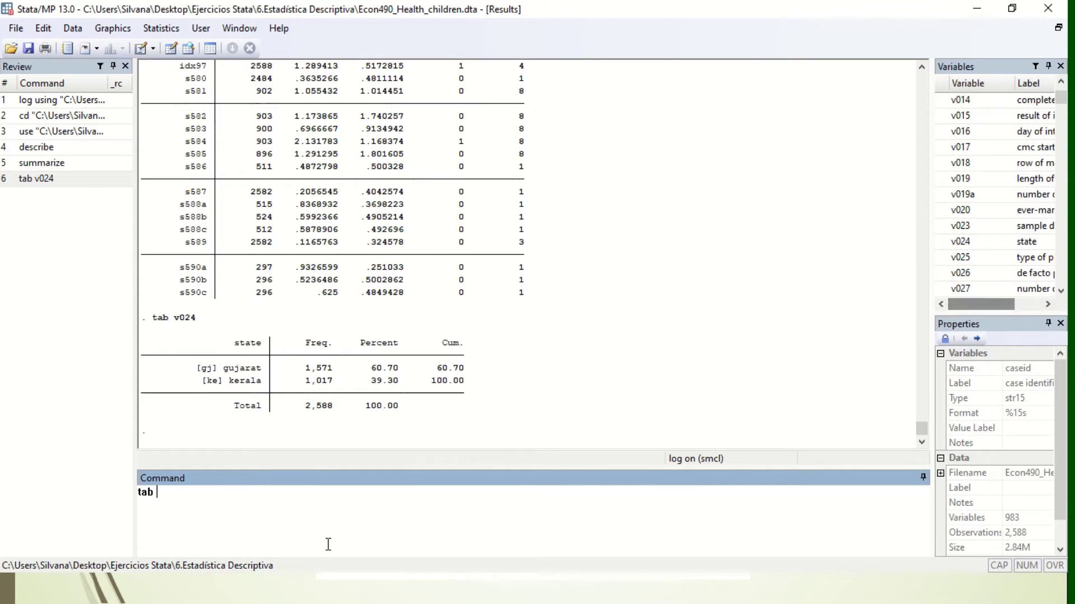
pyautogui.write('0')
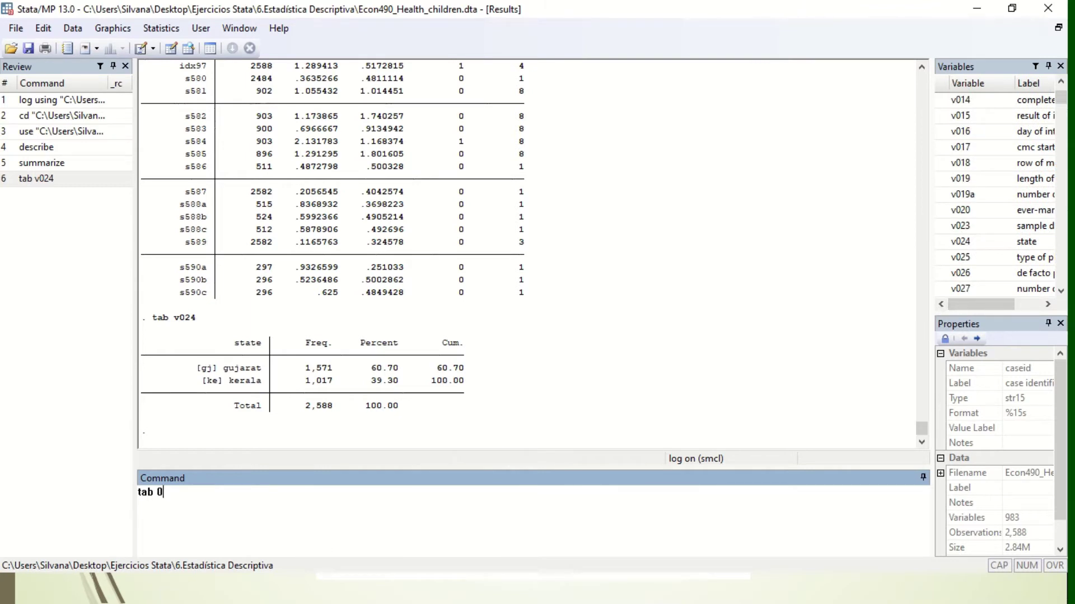
pyautogui.write('v025')
pyautogui.press('Return')
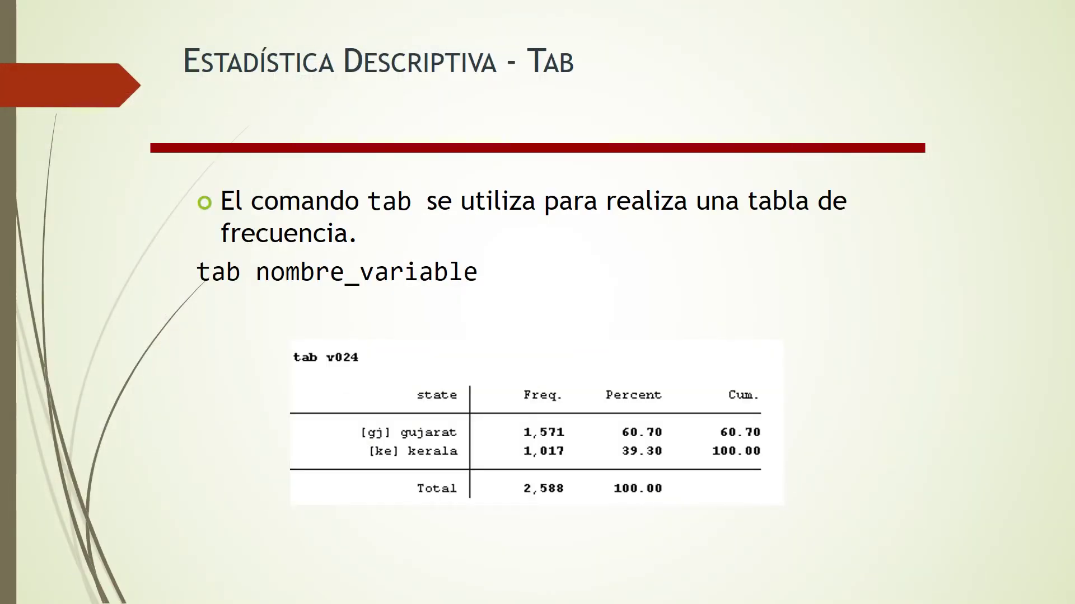
# Advance the presentation to the cross-table slide, and examine the v024 and v025 frequency and cross tables in Stata
pyautogui.press('Right')
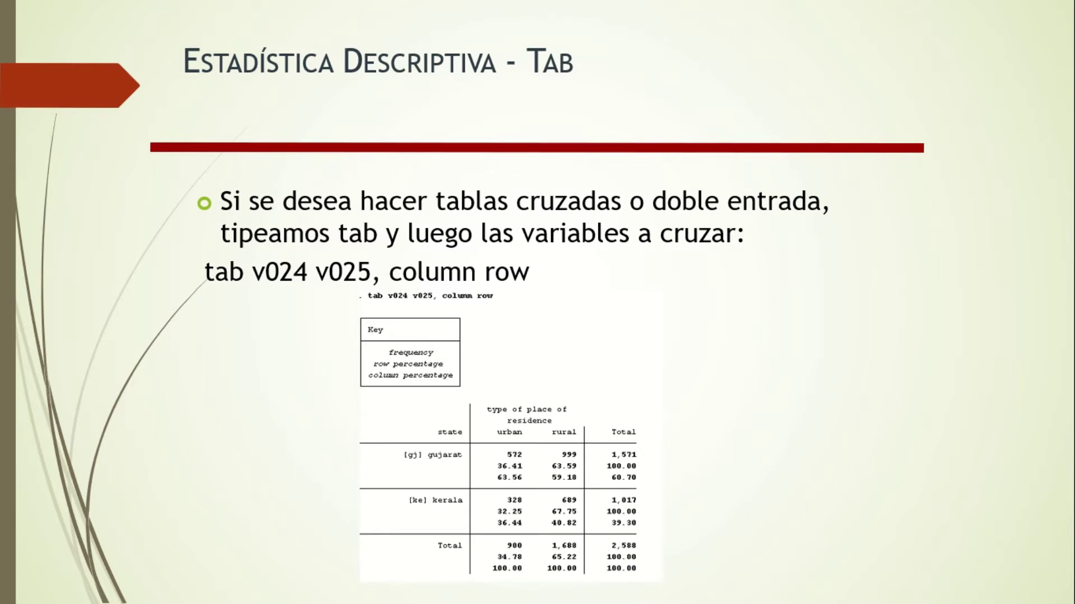
pyautogui.hotkey('alt', 'Tab')
pyautogui.hotkey('alt', 'Tab')
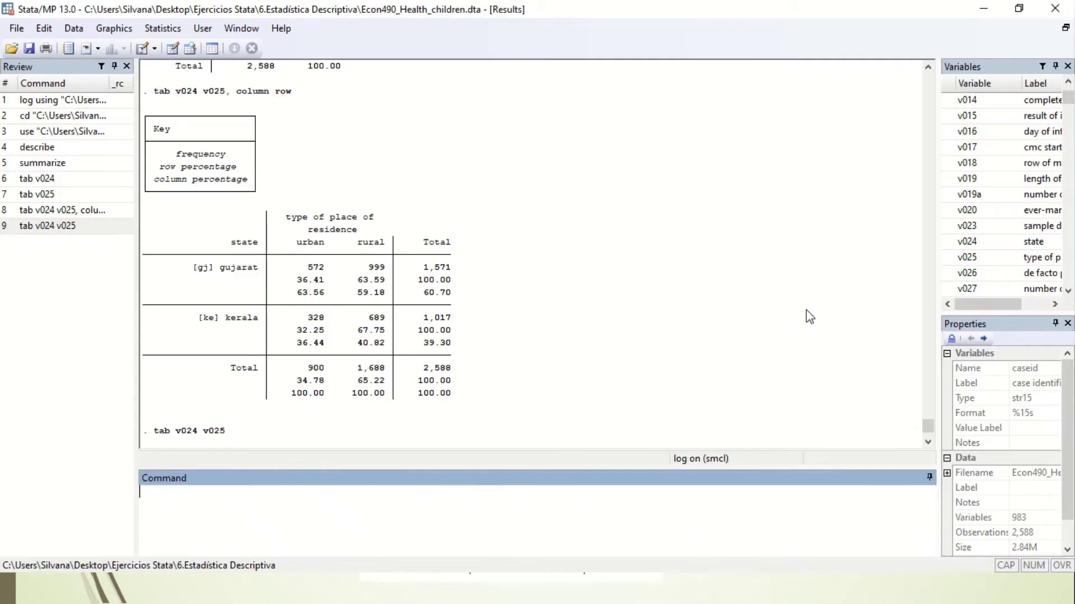
pyautogui.scroll(2, 754, 339)
pyautogui.scroll(4, 754, 339)
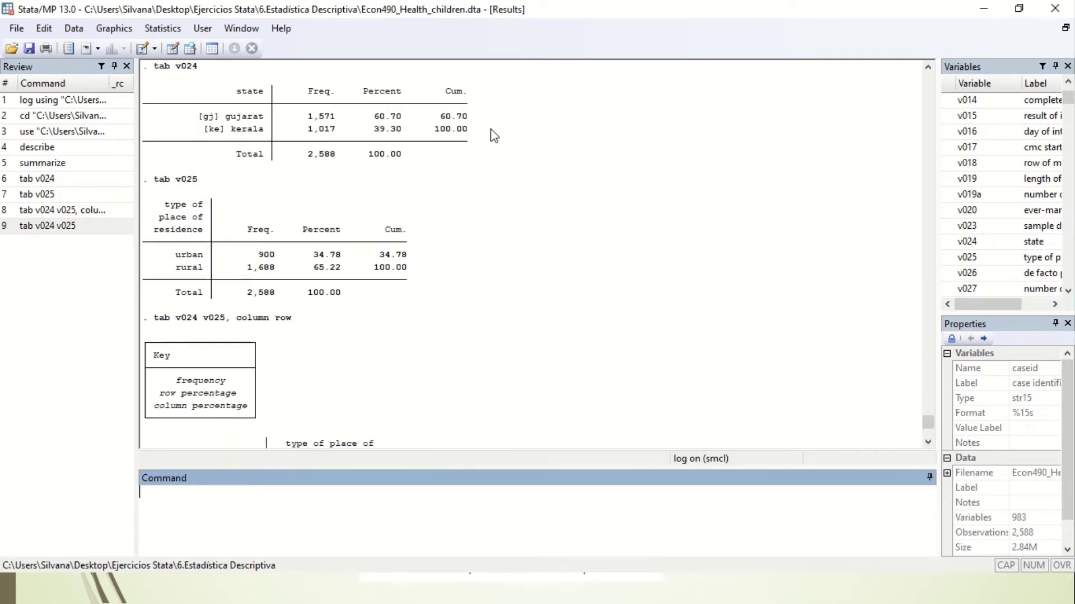
pyautogui.scroll(-5, 259, 308)
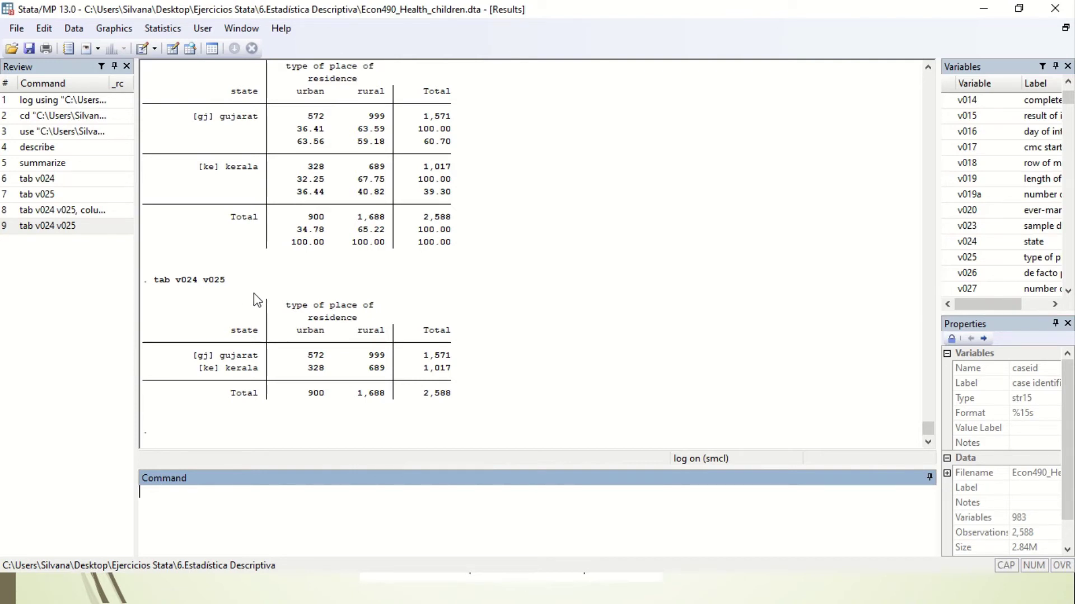
# Draw a pie chart in Stata by categories of v024, and reposition and enlarge its graph window
pyautogui.moveTo(416, 31)
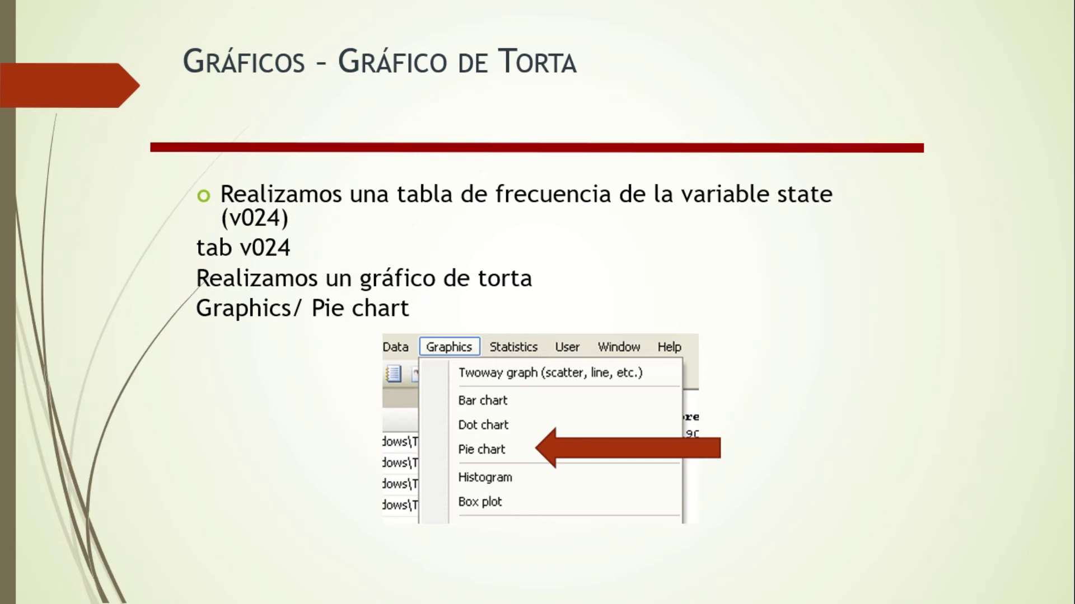
pyautogui.hotkey('alt', 'Tab')
pyautogui.hotkey('alt', 'Tab')
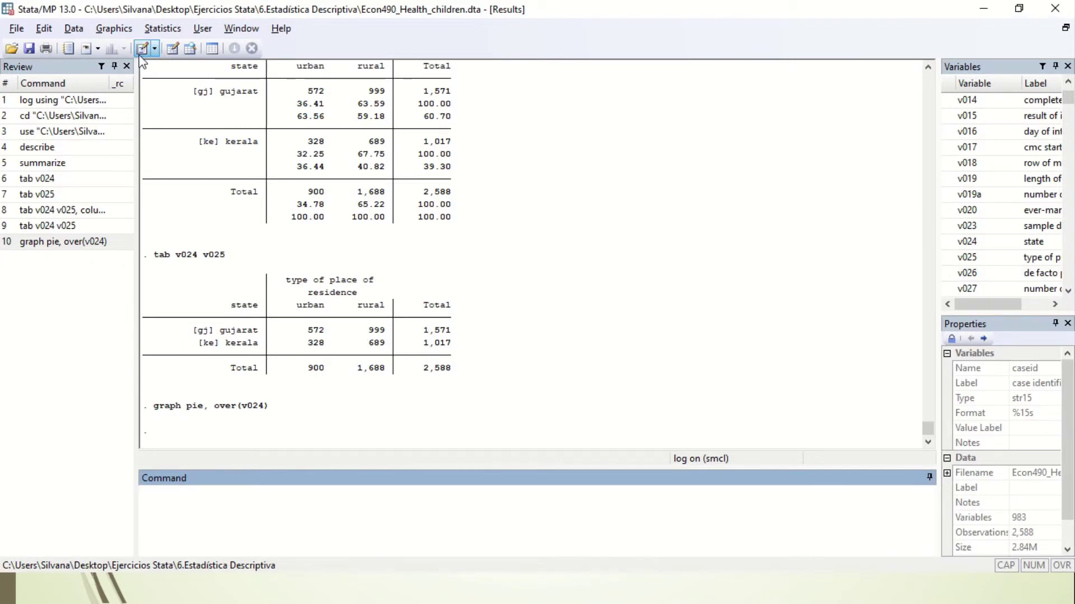
pyautogui.click(122, 30)
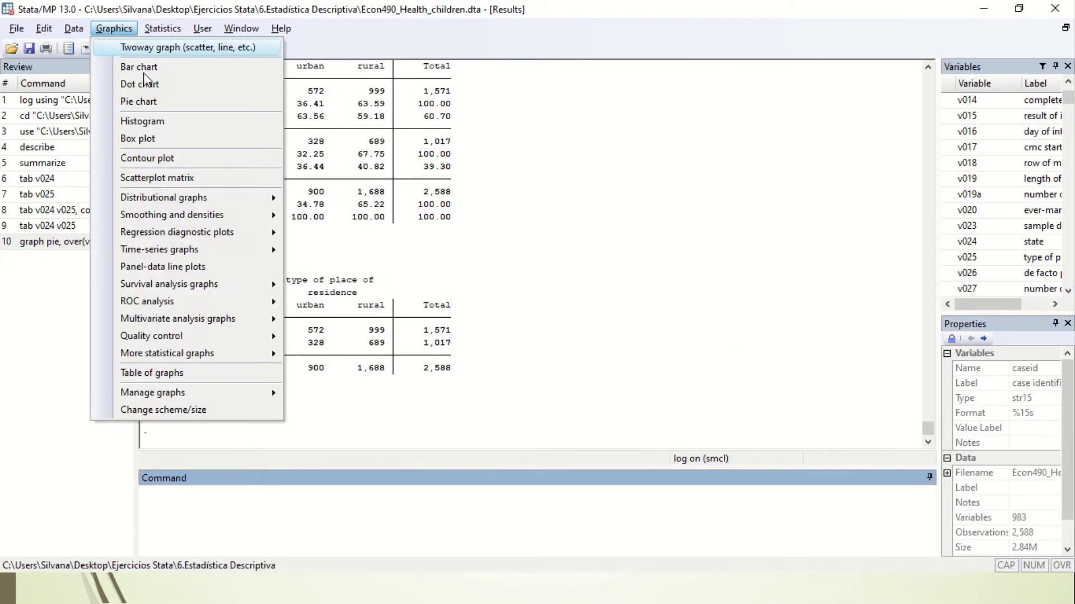
pyautogui.click(166, 101)
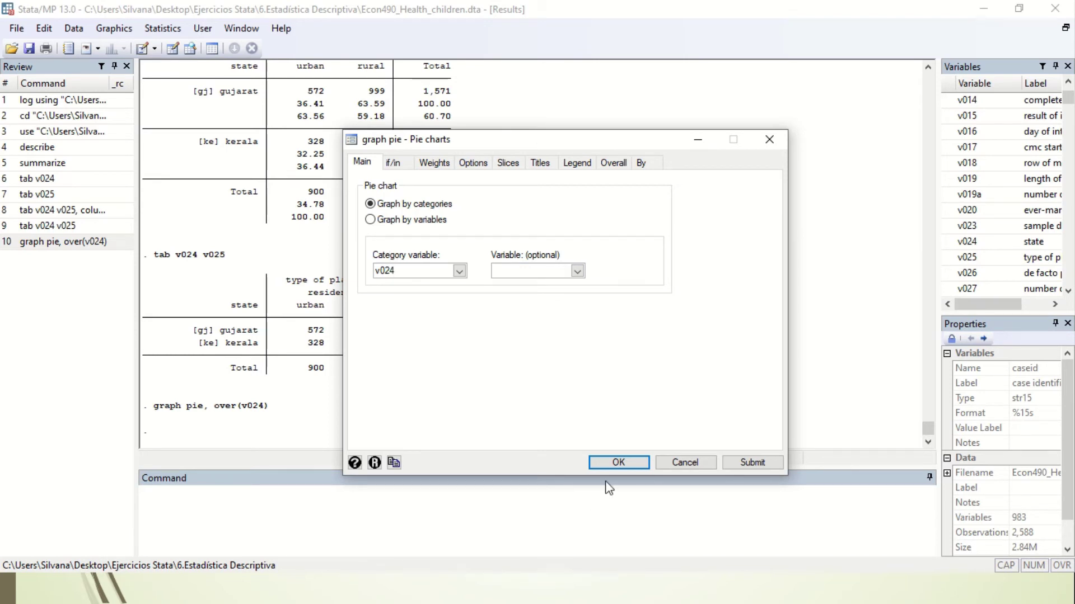
pyautogui.click(618, 465)
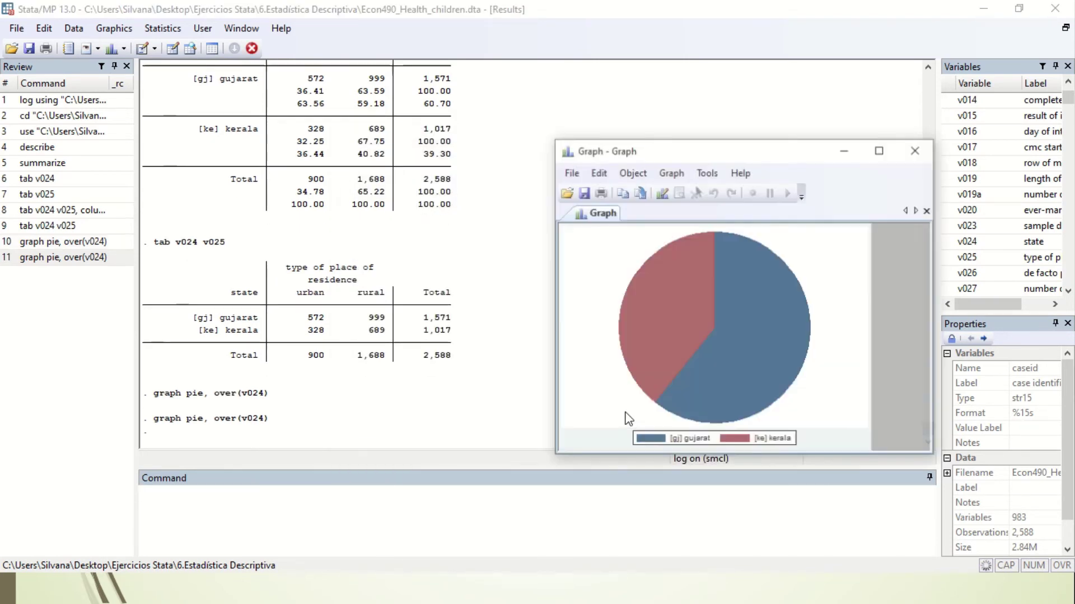
pyautogui.moveTo(759, 151); pyautogui.dragTo(657, 108)
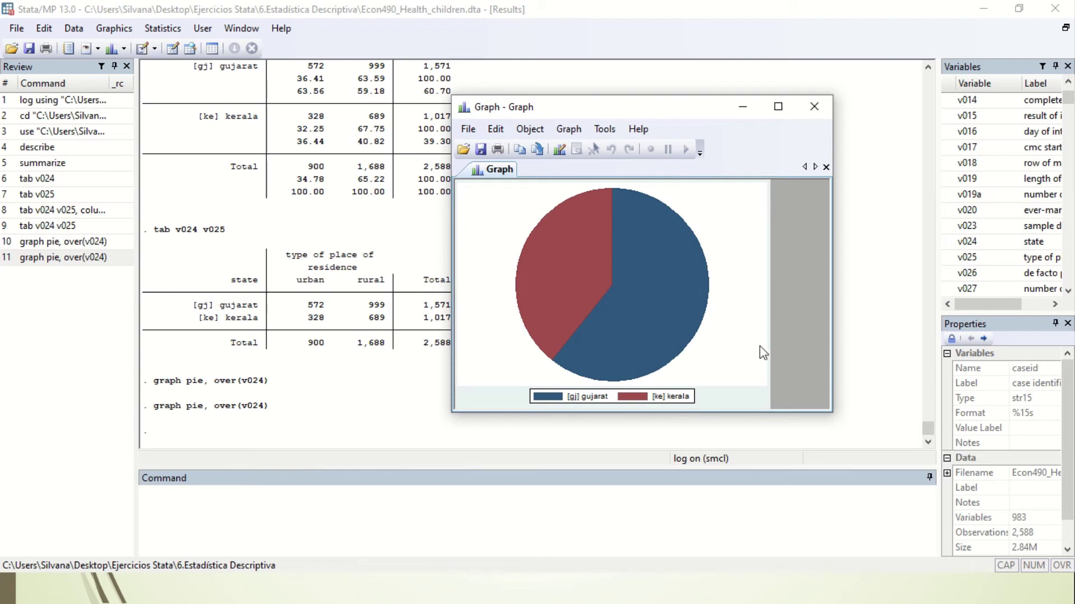
pyautogui.moveTo(831, 412); pyautogui.dragTo(899, 483)
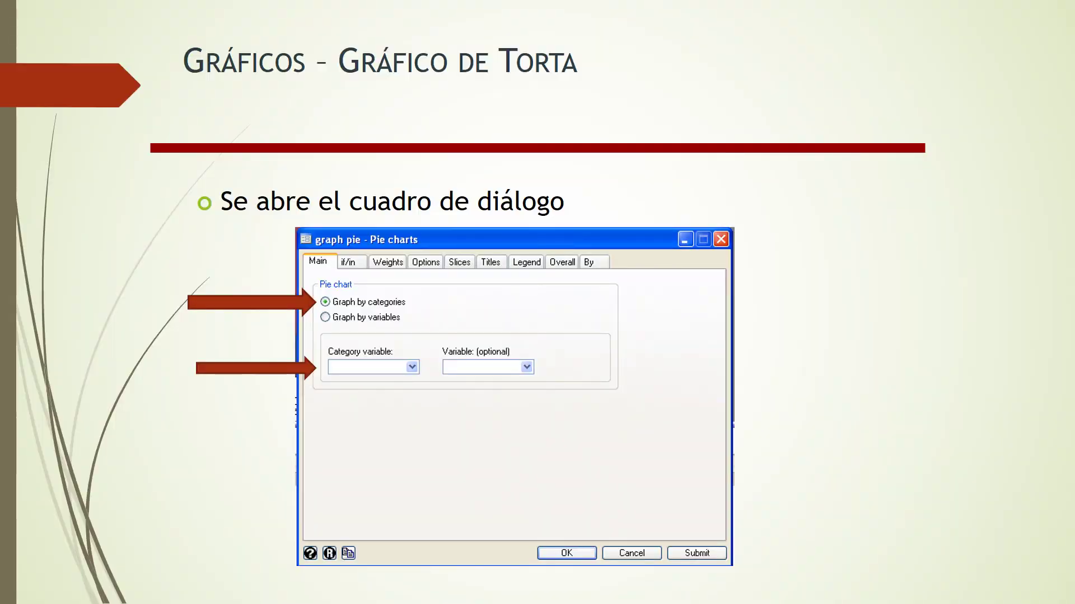
# Advance the presentation to the slide on charting residence type (v025) by state (v024), and return to Stata's main window
pyautogui.press('Right')
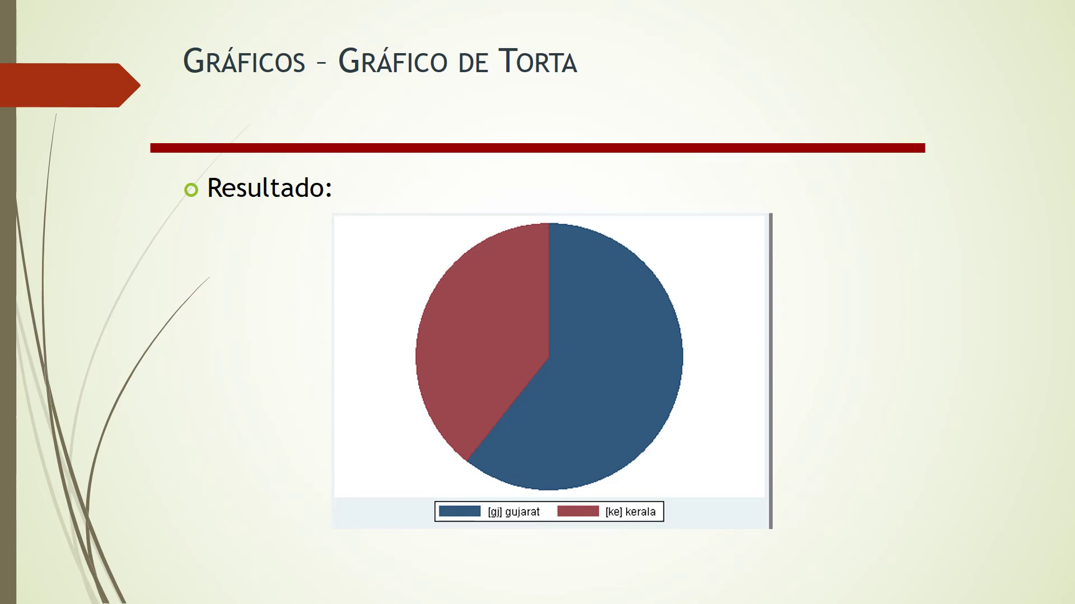
pyautogui.press('Right')
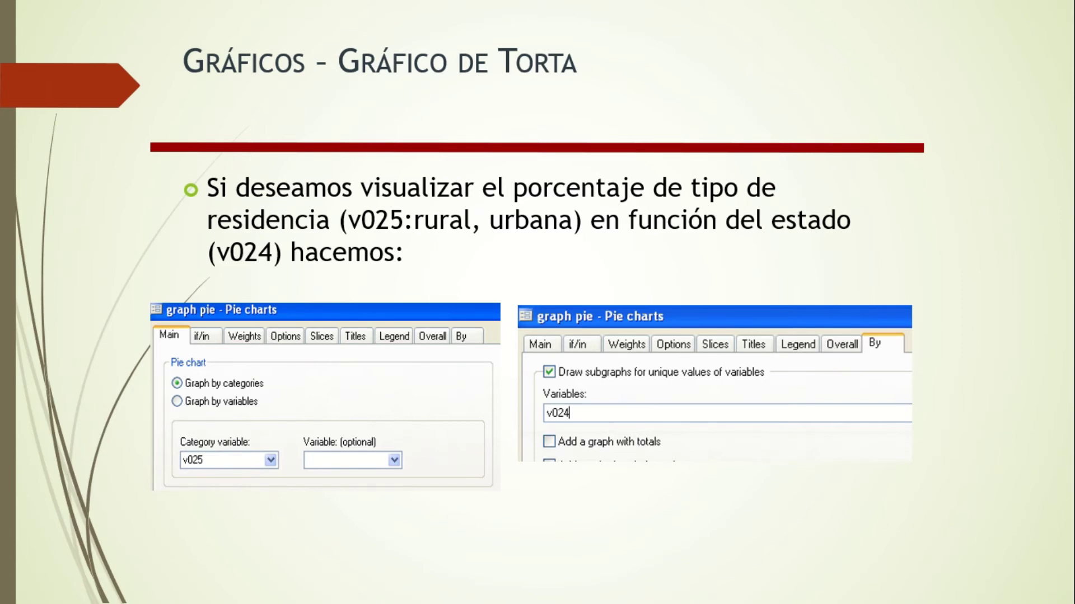
pyautogui.hotkey('alt', 'Tab')
pyautogui.hotkey('alt', 'Tab')
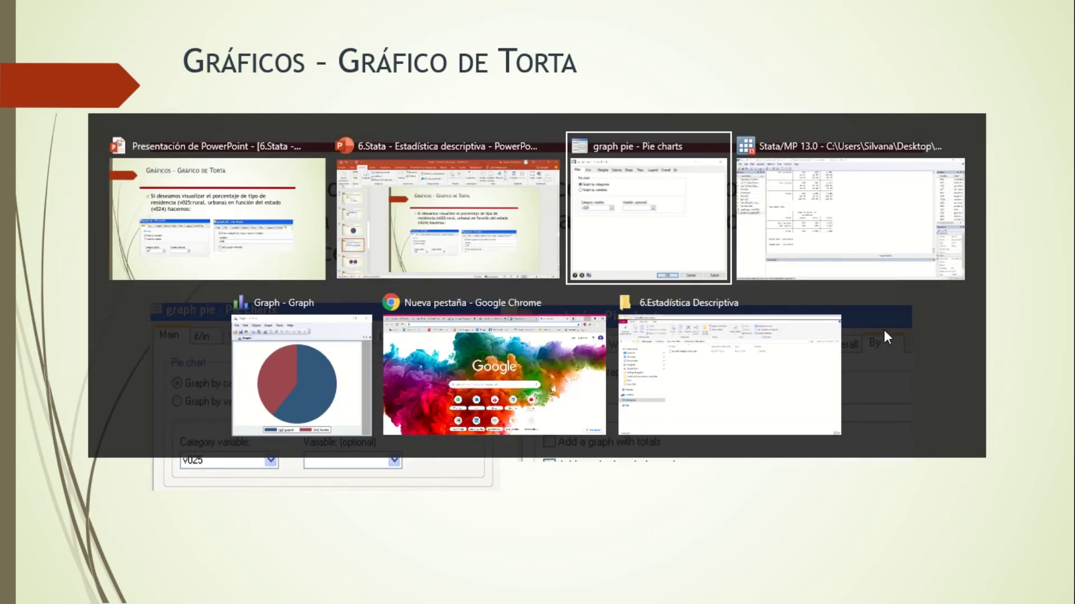
pyautogui.hotkey('alt', 'Tab')
pyautogui.hotkey('alt', 'Tab')
pyautogui.hotkey('alt', 'Tab')
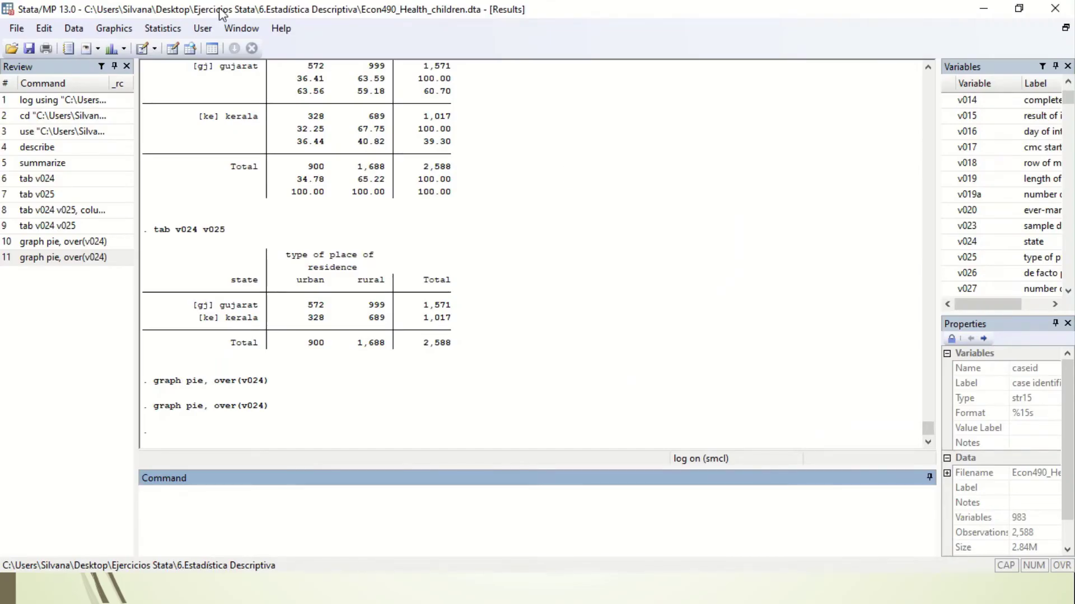
# Draw a pie chart by categories of v025 with subgraphs for the unique values of v024
pyautogui.click(122, 32)
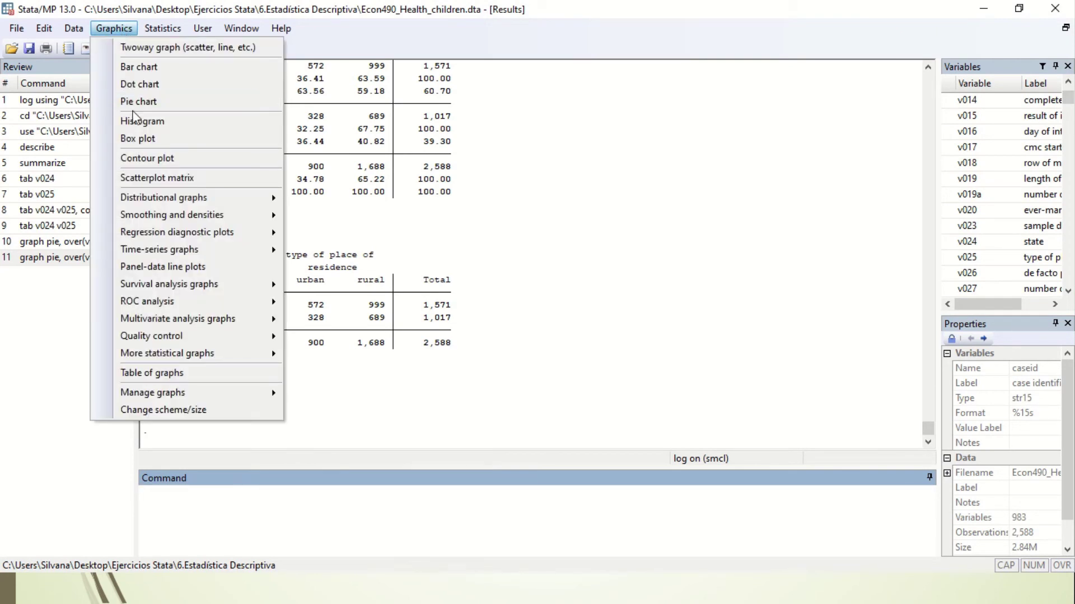
pyautogui.click(135, 105)
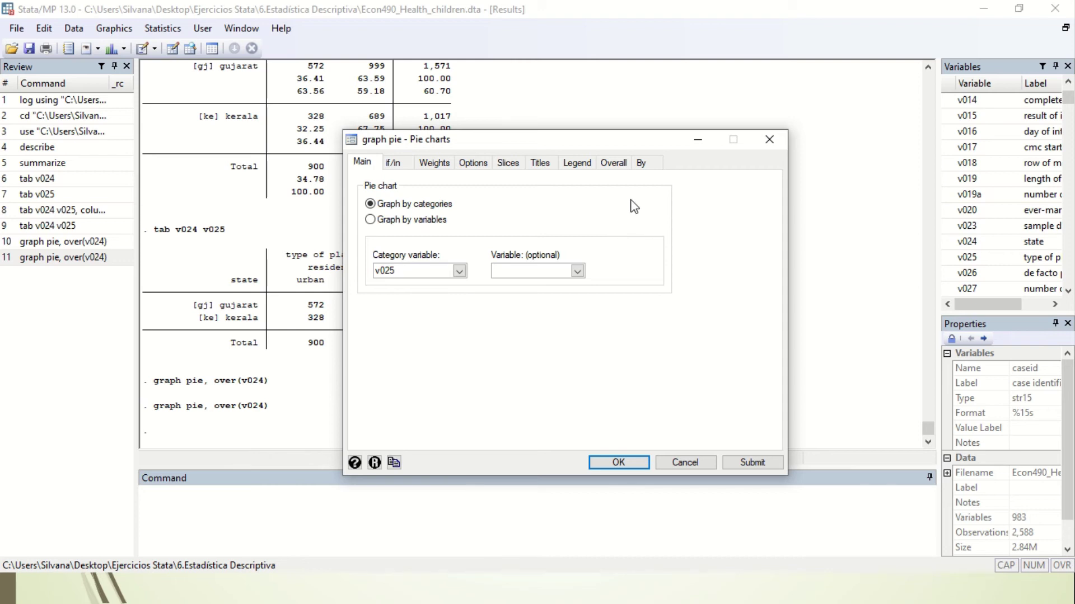
pyautogui.click(643, 167)
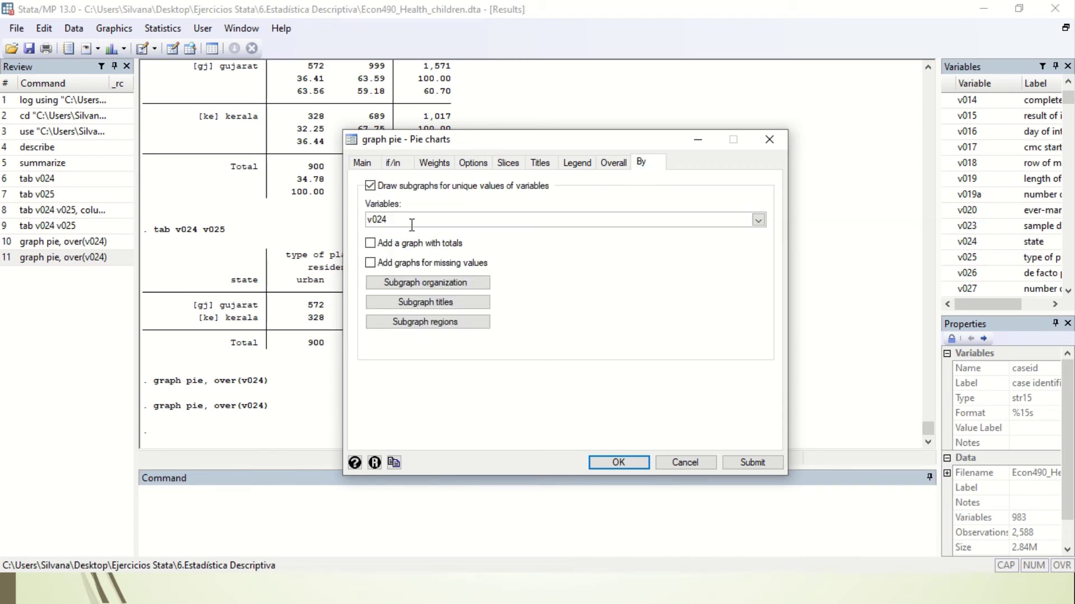
pyautogui.click(598, 465)
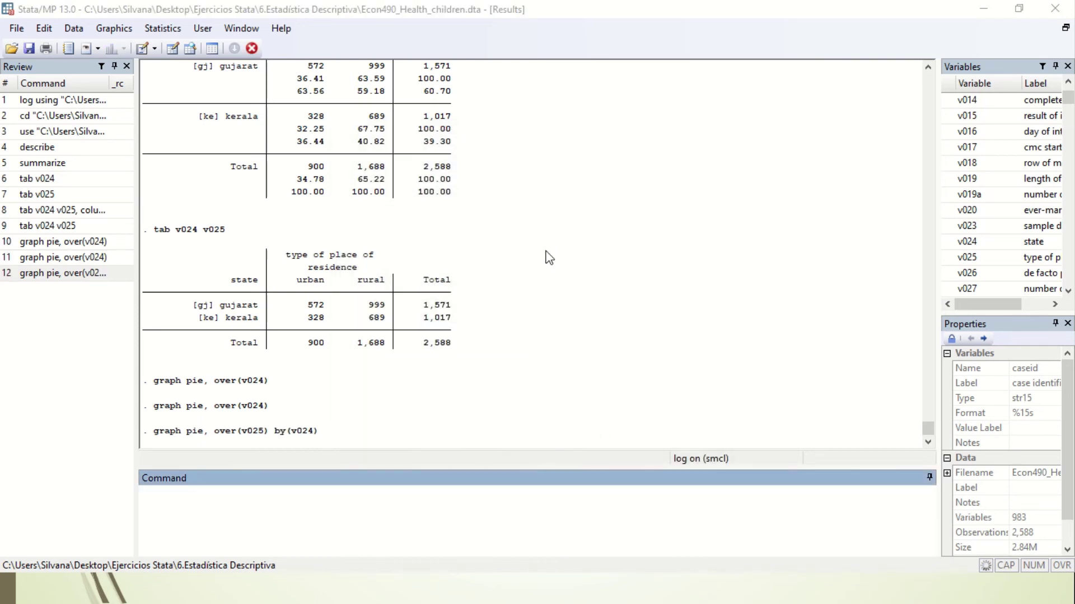